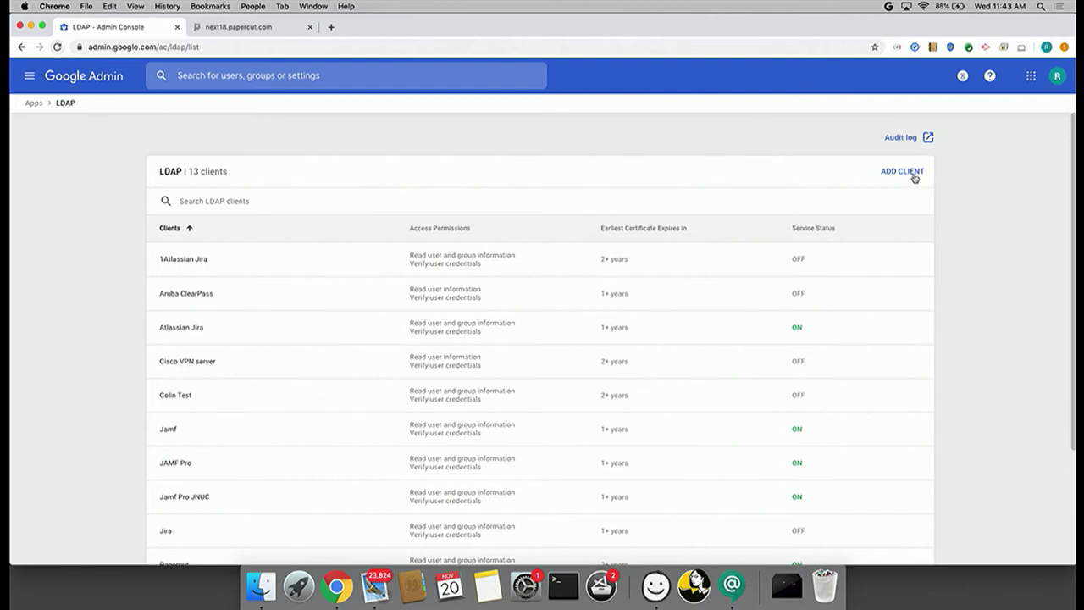
- Create a new LDAP client named 'PaperCut MF' and advance to its access permissions
left_click(907, 176)
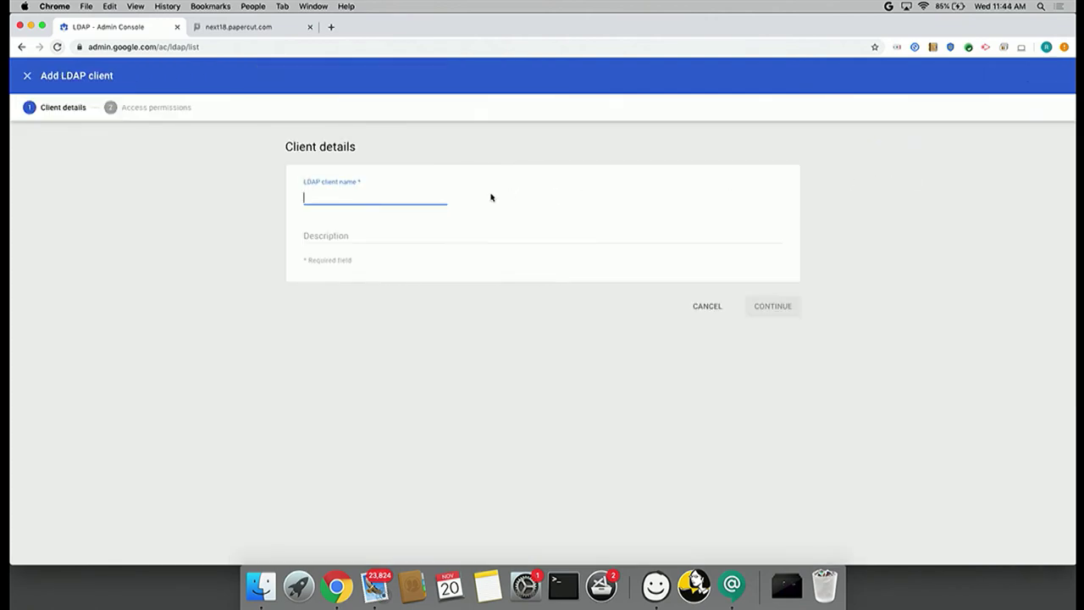
type("PaperCut MF")
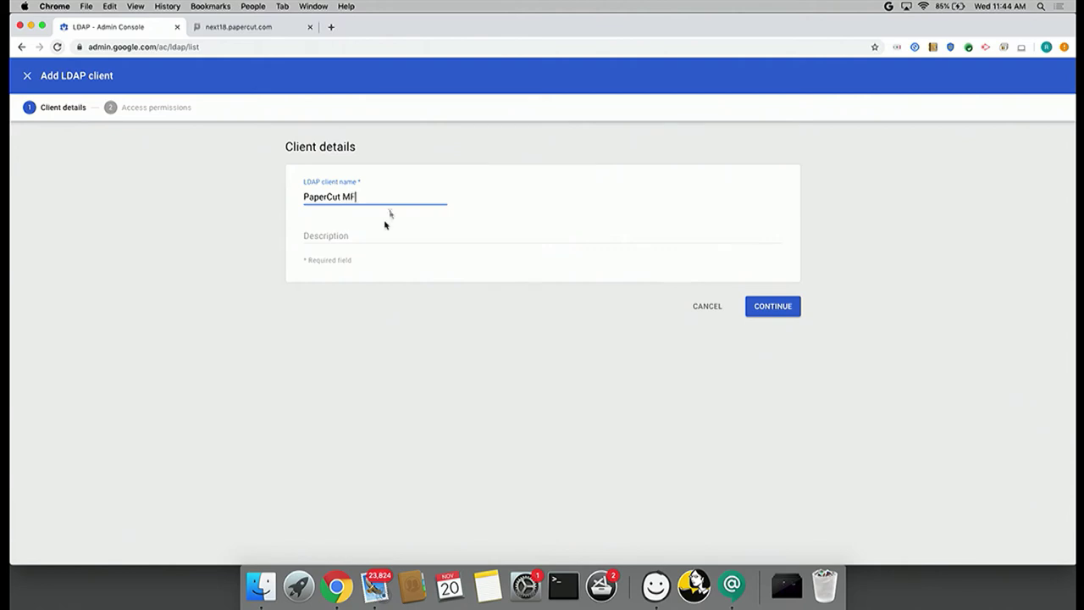
left_click(785, 307)
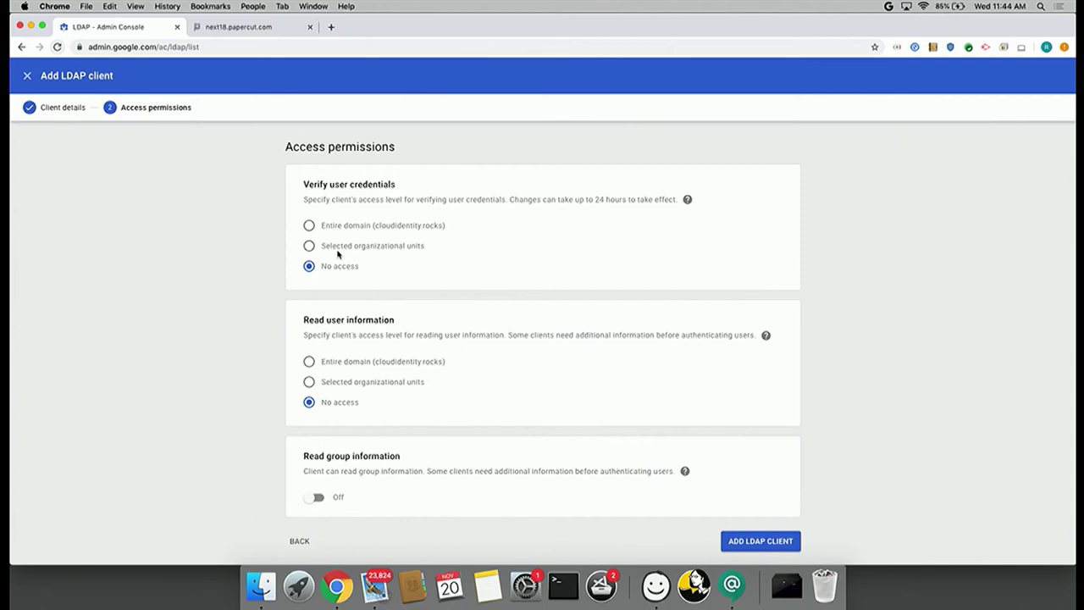
- Give PaperCut MF entire-domain credential verification and group reading On, then add the client
left_click(309, 225)
left_click(309, 245)
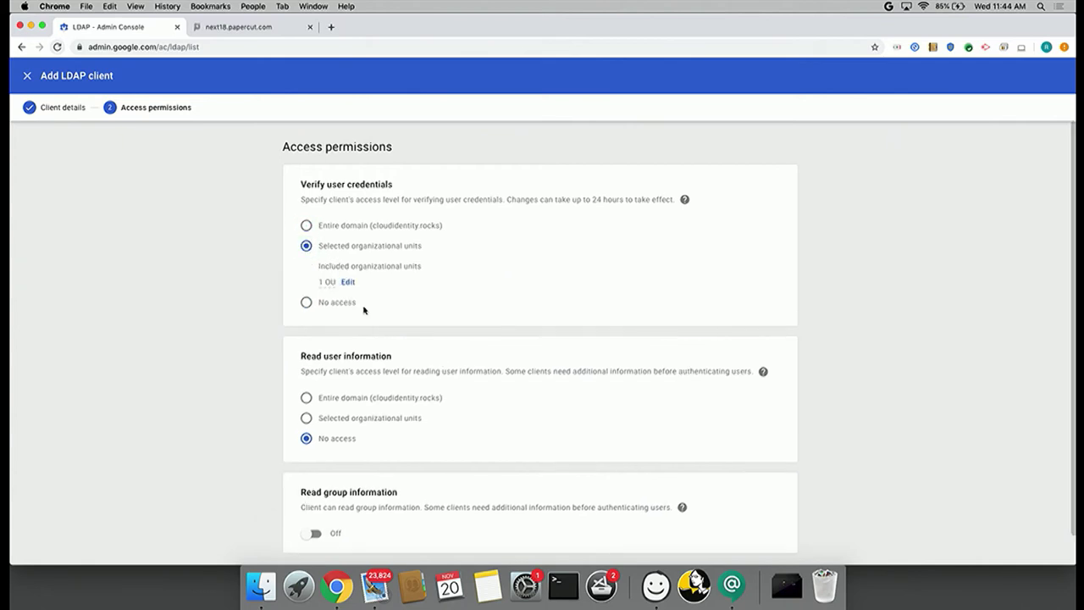
left_click(348, 282)
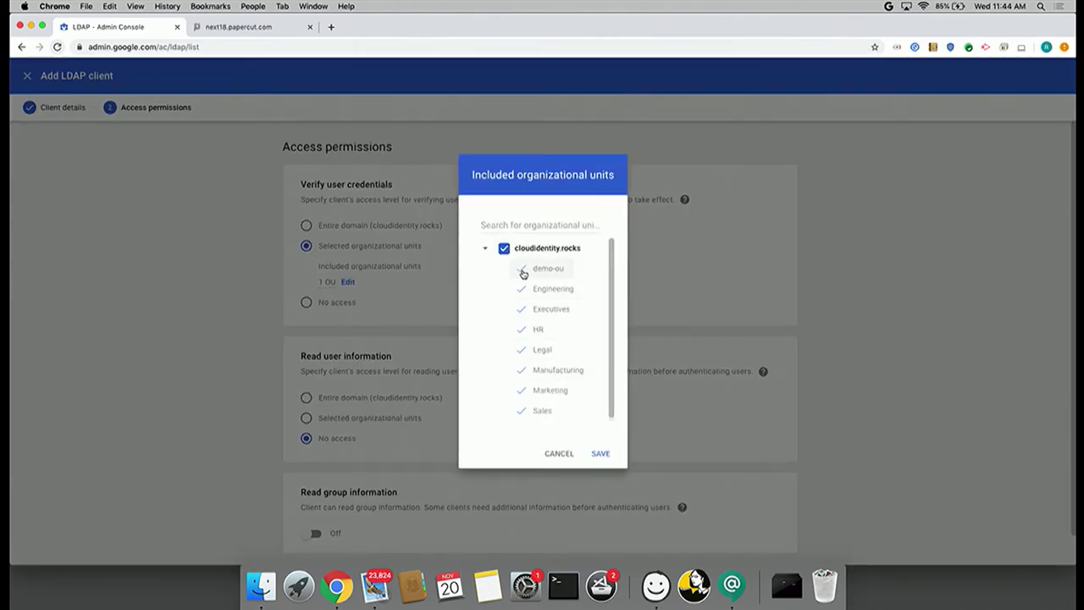
left_click(561, 453)
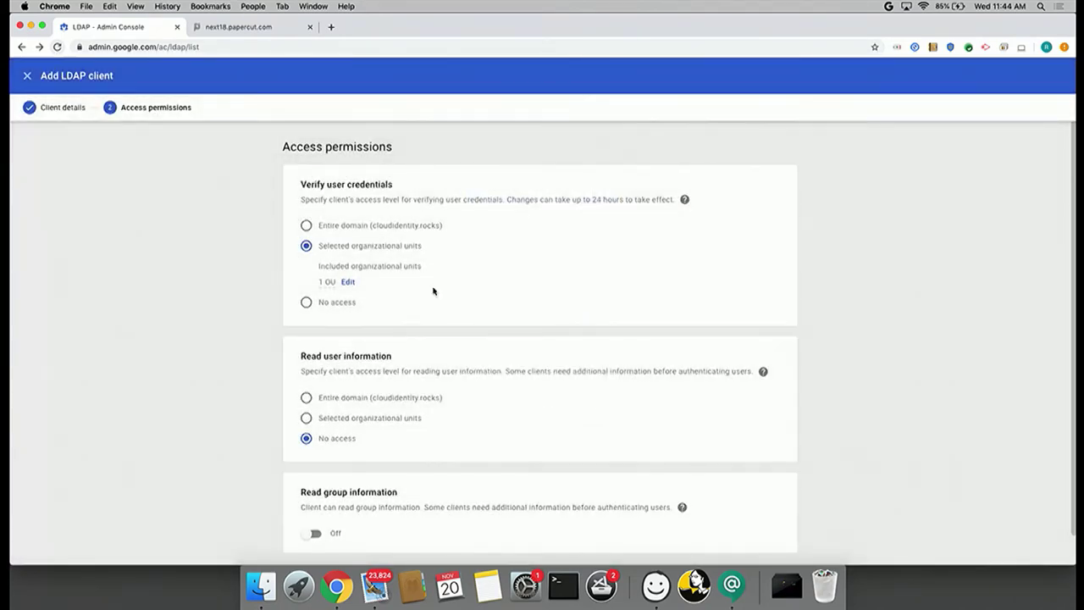
left_click(307, 225)
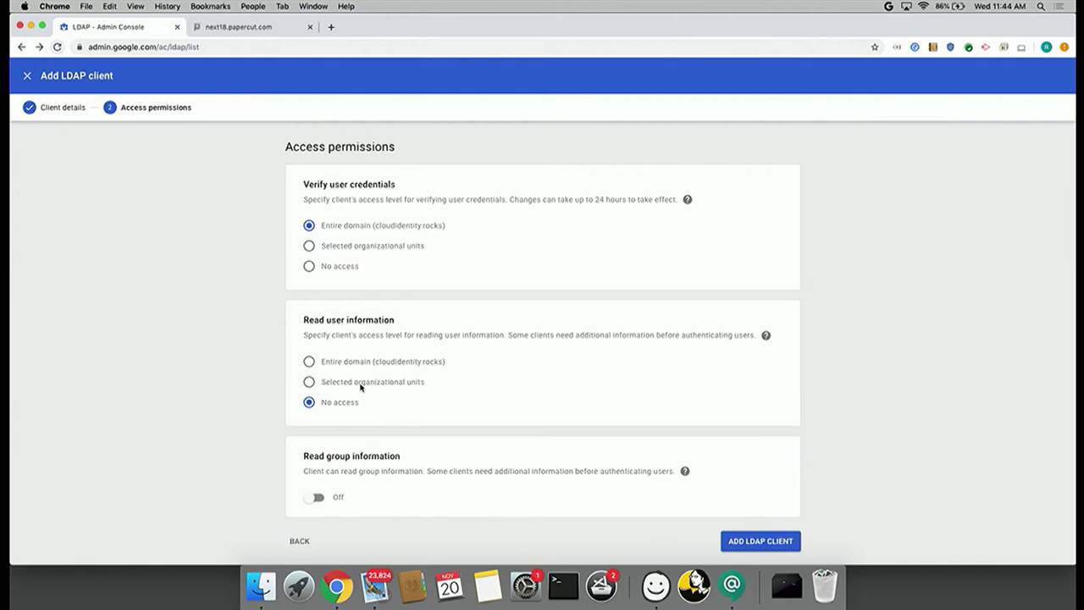
left_click(318, 497)
left_click(762, 541)
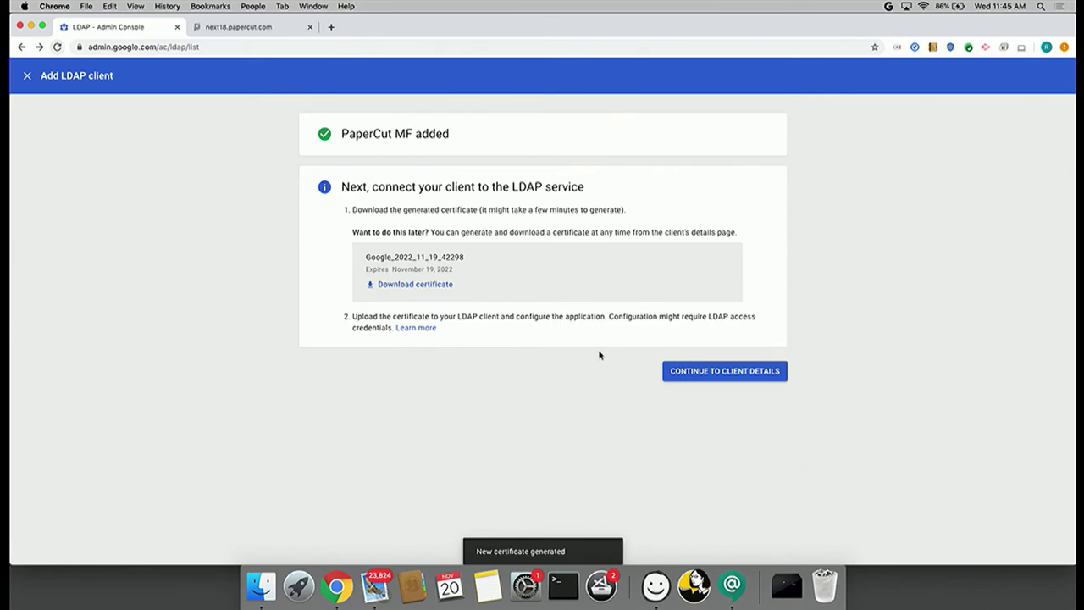
- Download the Google_2022_11_19_42298 certificate zip for PaperCut MF
left_click(438, 284)
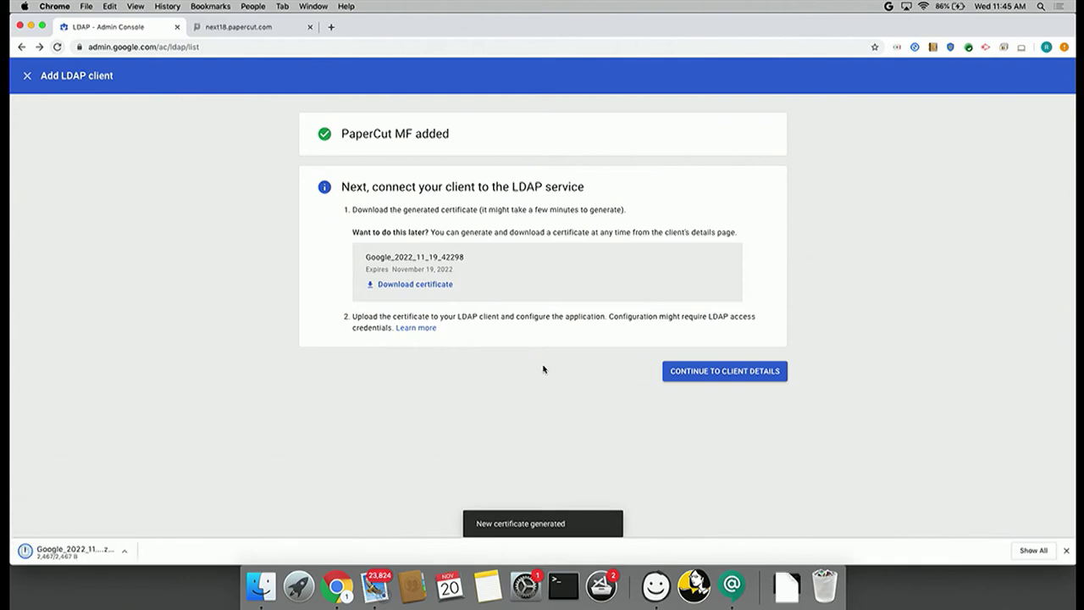
- Load the PaperCut server's /admin login page in the PaperCut browser tab
left_click(238, 28)
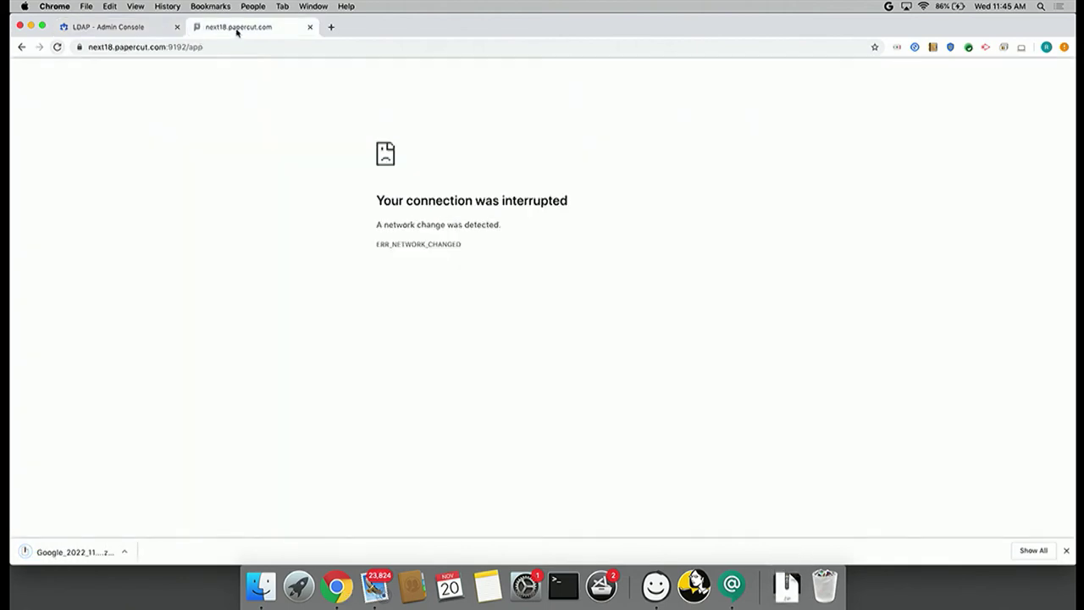
left_click(216, 48)
key("Return")
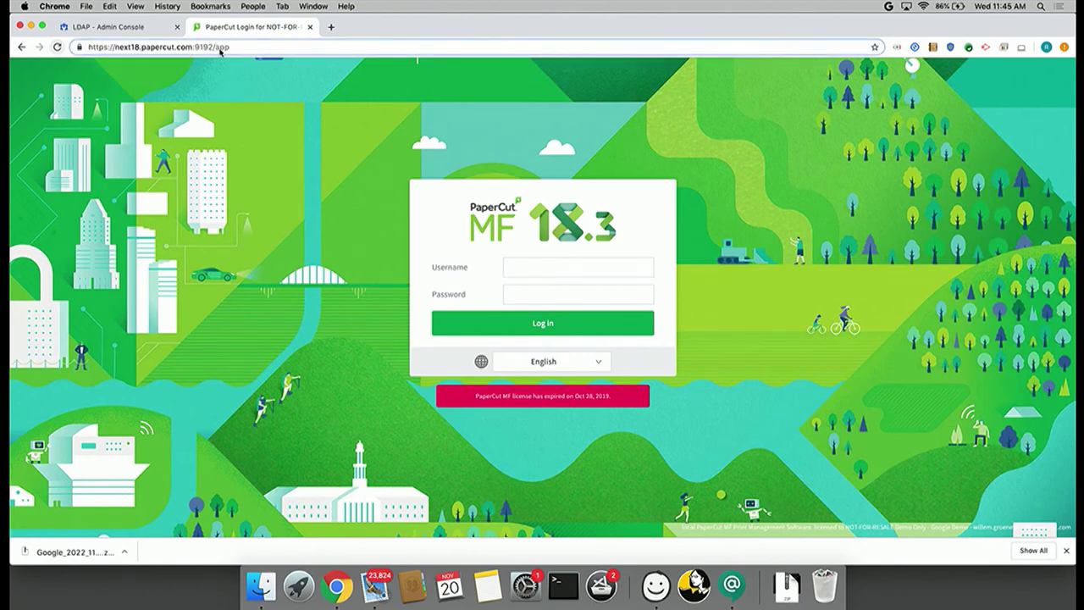
left_click_drag(192, 46, 303, 47)
type("/admin")
key("Return")
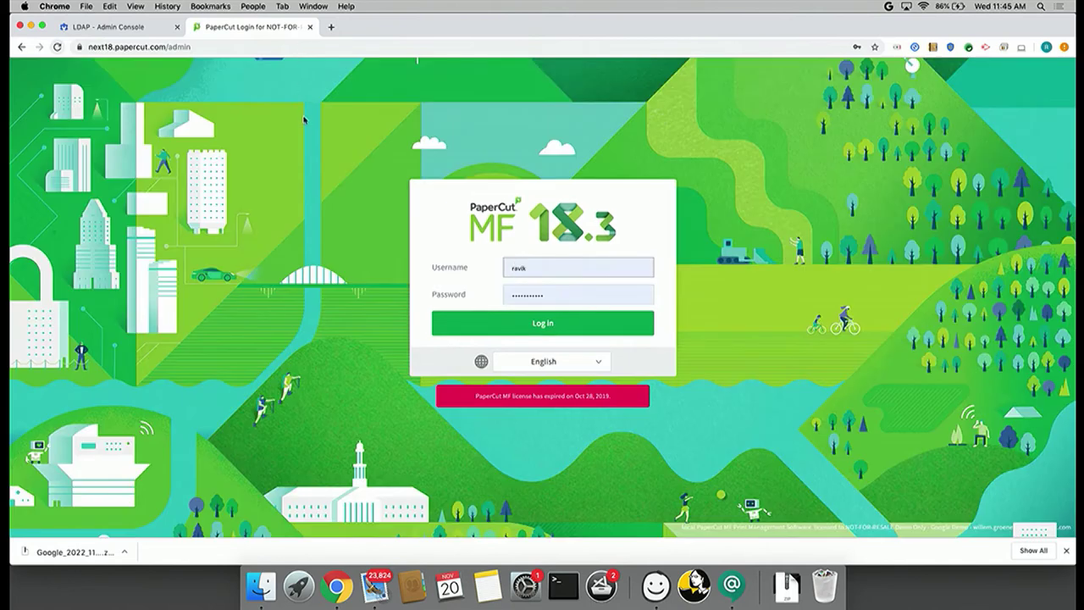
- Log in as administrator past the expired license notice and view Options General settings
left_click(494, 323)
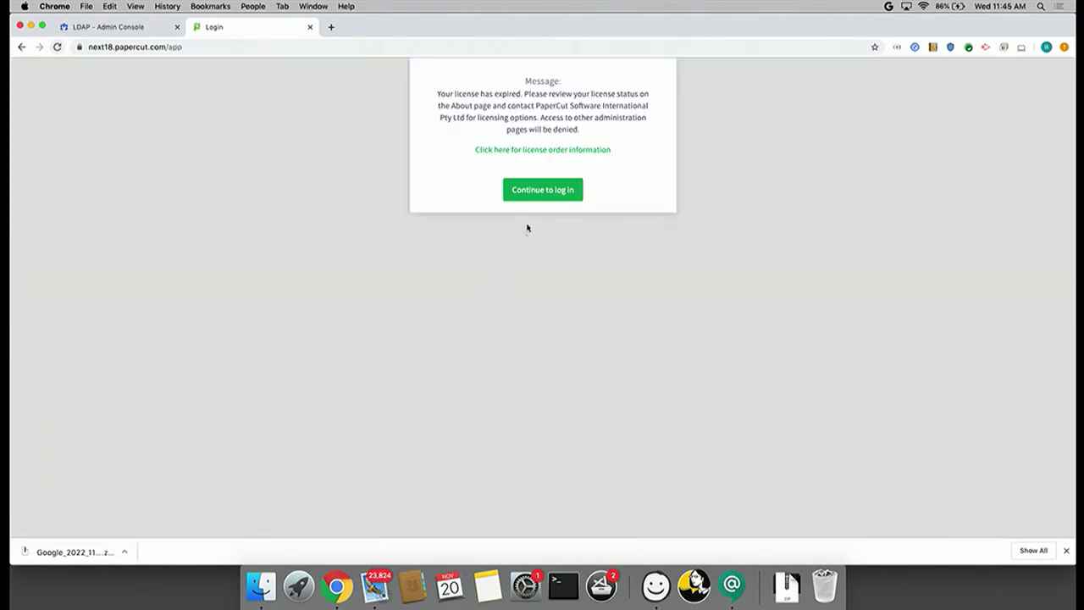
left_click(545, 195)
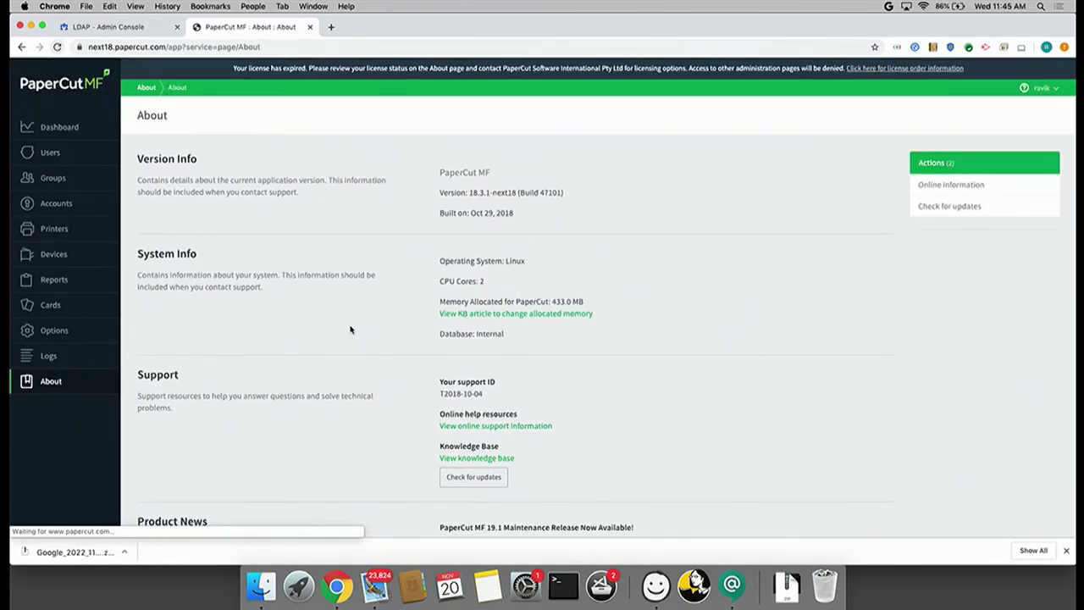
scroll(350, 329, "down", 1)
left_click(54, 301)
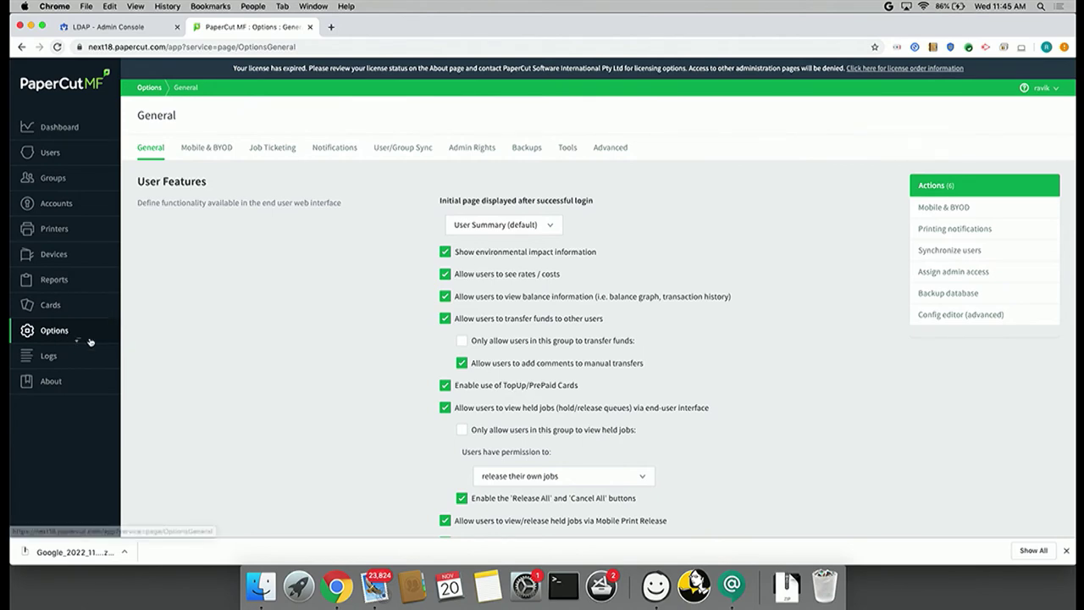
scroll(197, 377, "down", 3)
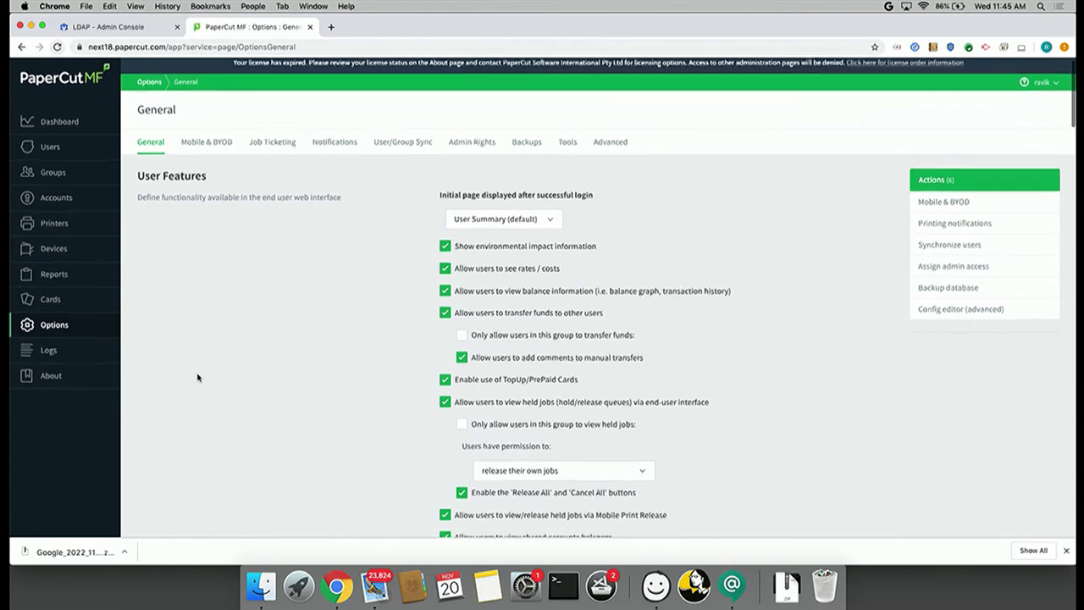
- On User/Group Sync, keep Google Cloud Directory as primary source for cloudidentity.rocks
left_click(413, 82)
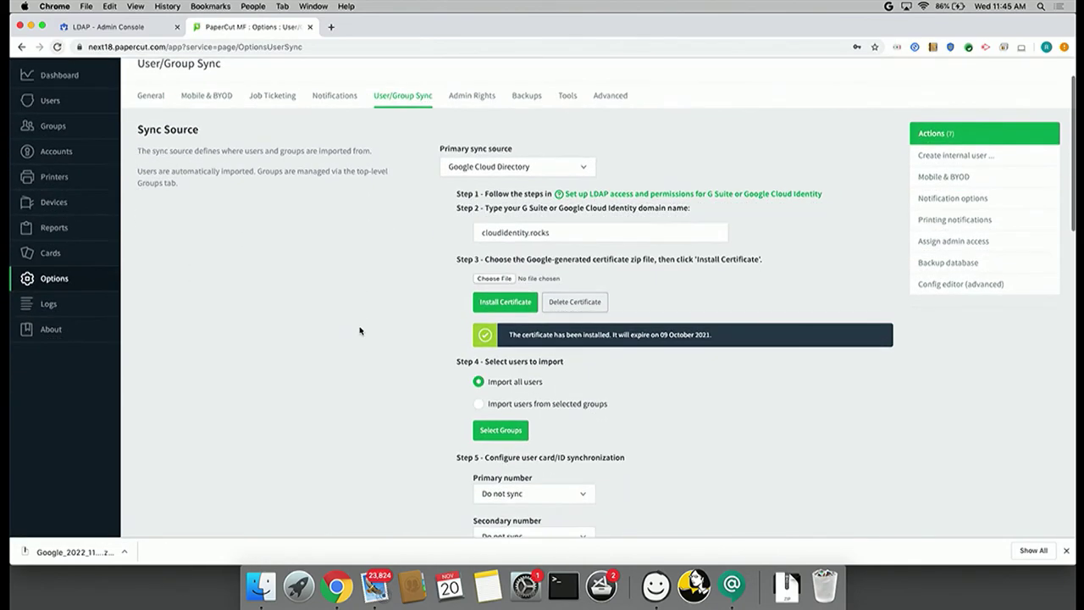
left_click(584, 167)
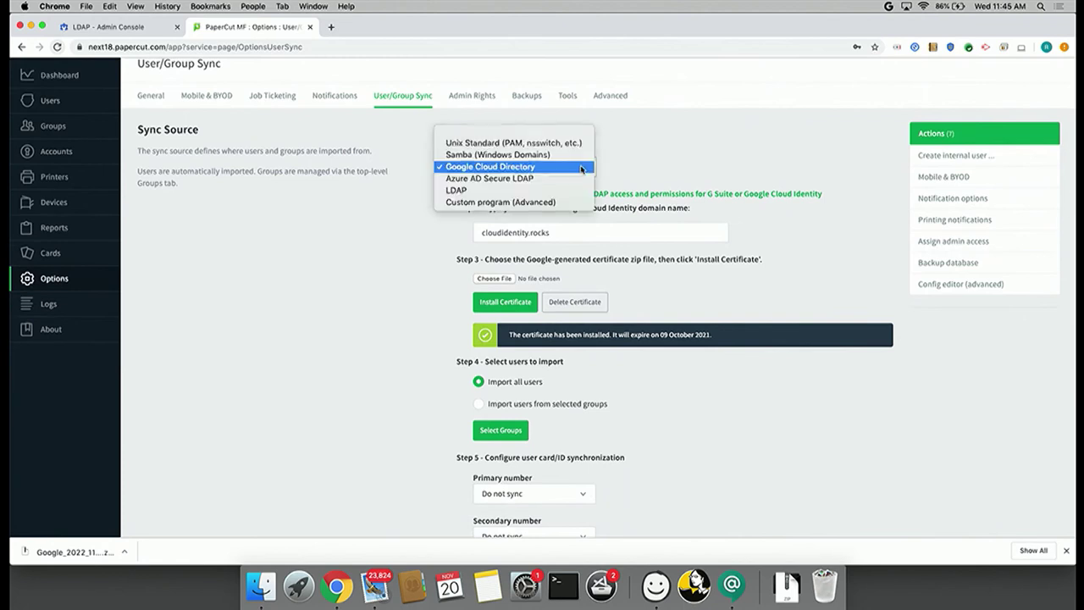
left_click(484, 167)
scroll(410, 244, "down", 1)
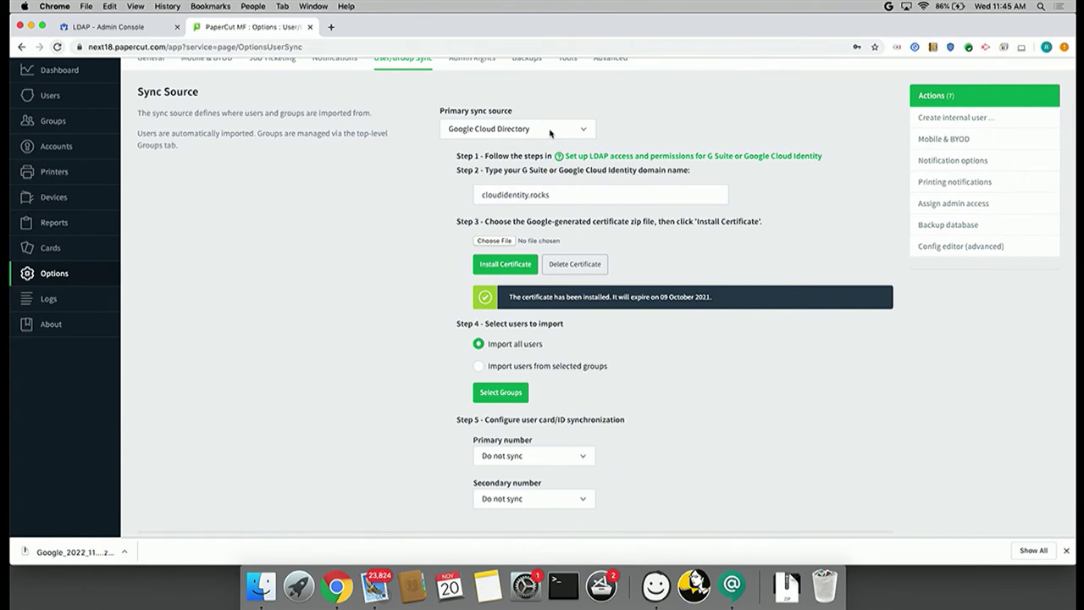
left_click(545, 195)
- Synchronize users now, bringing All Users to 130 members, and close the sync log
scroll(373, 291, "down", 1)
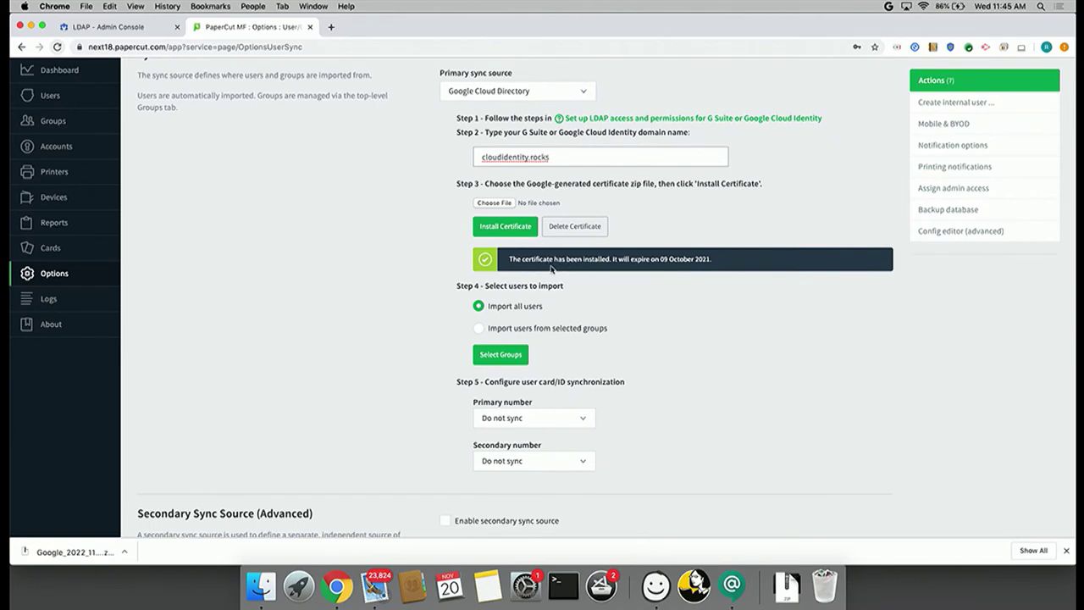
scroll(646, 342, "down", 8)
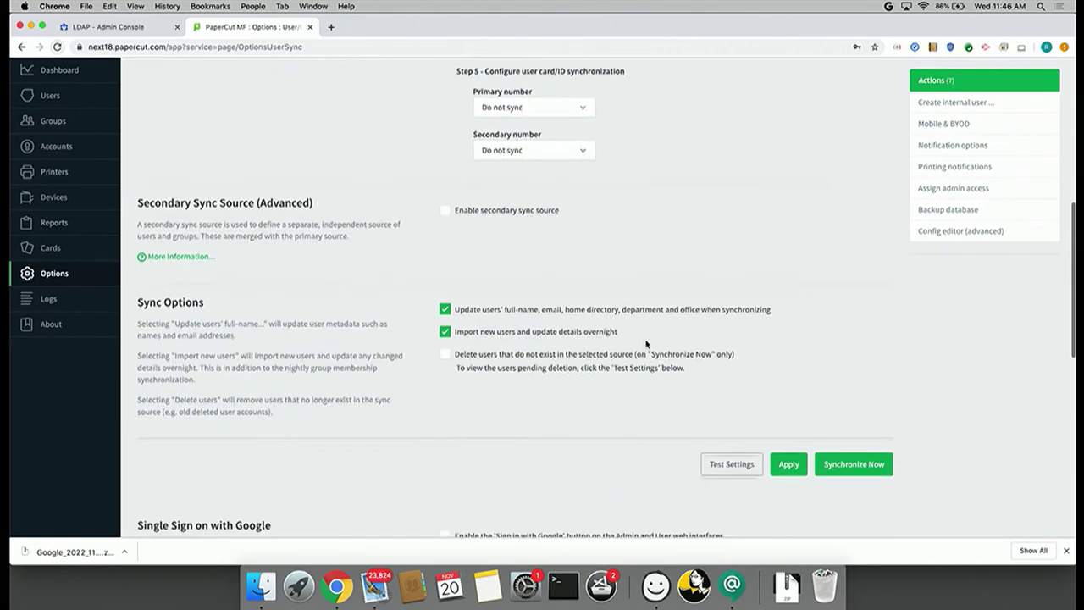
left_click(855, 433)
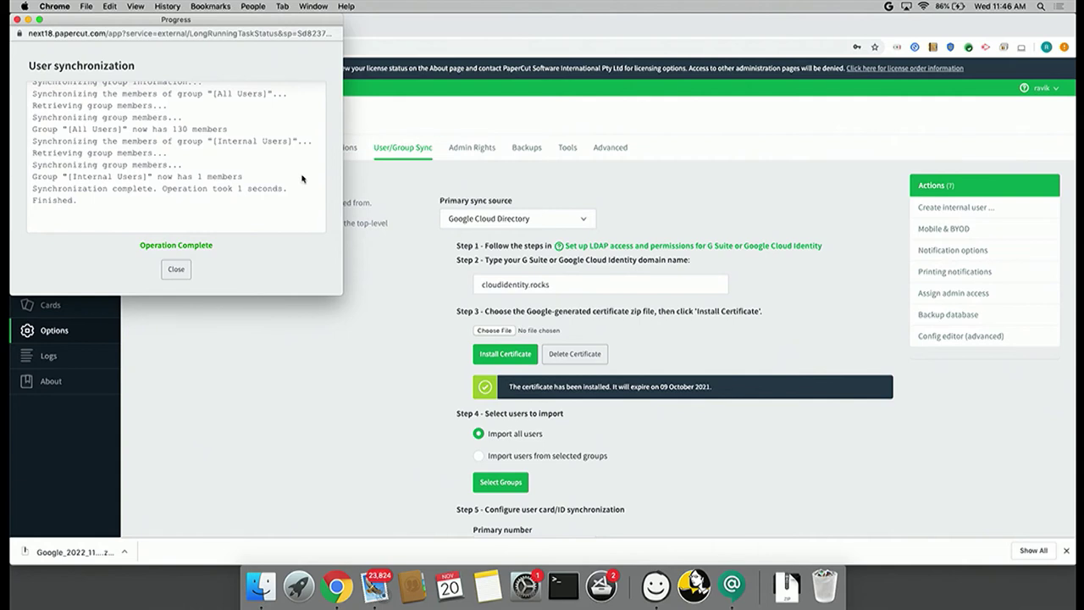
left_click(16, 19)
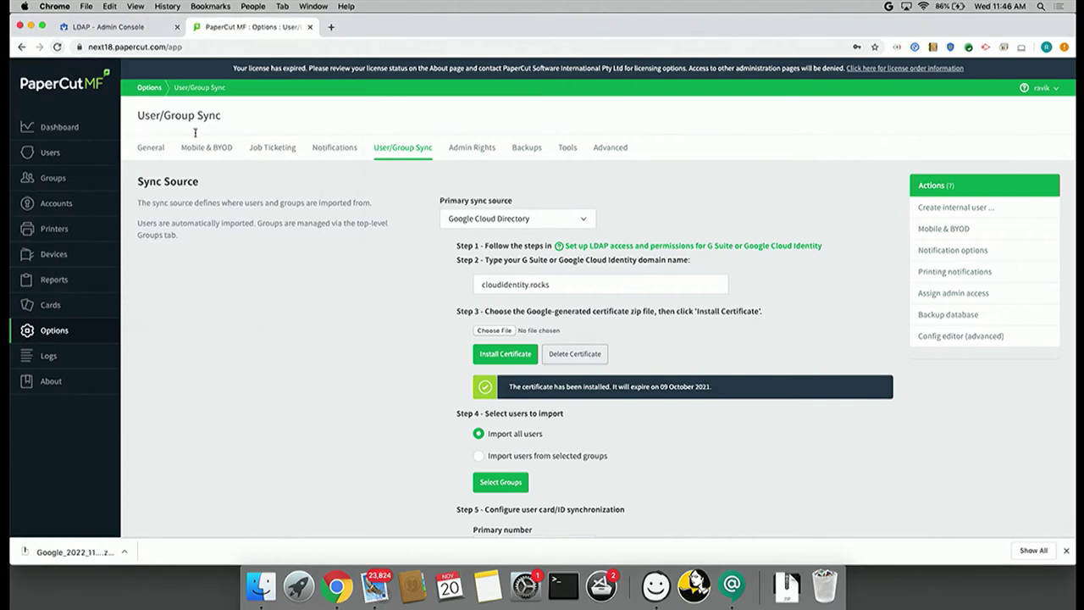